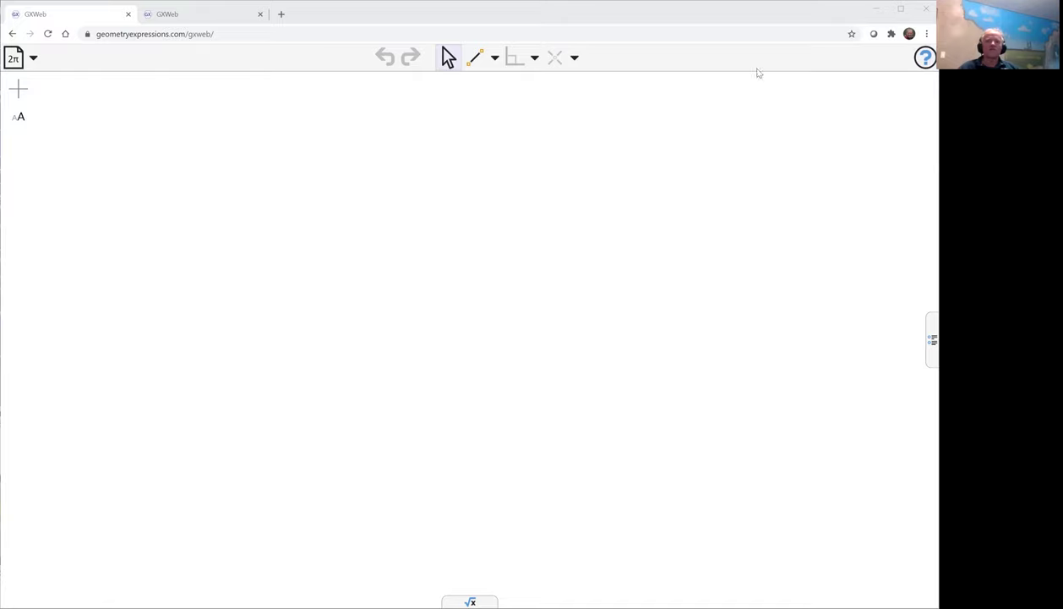
Step: Draw triangle ABC with line segments from vertex A through B and C
left_click(479, 61)
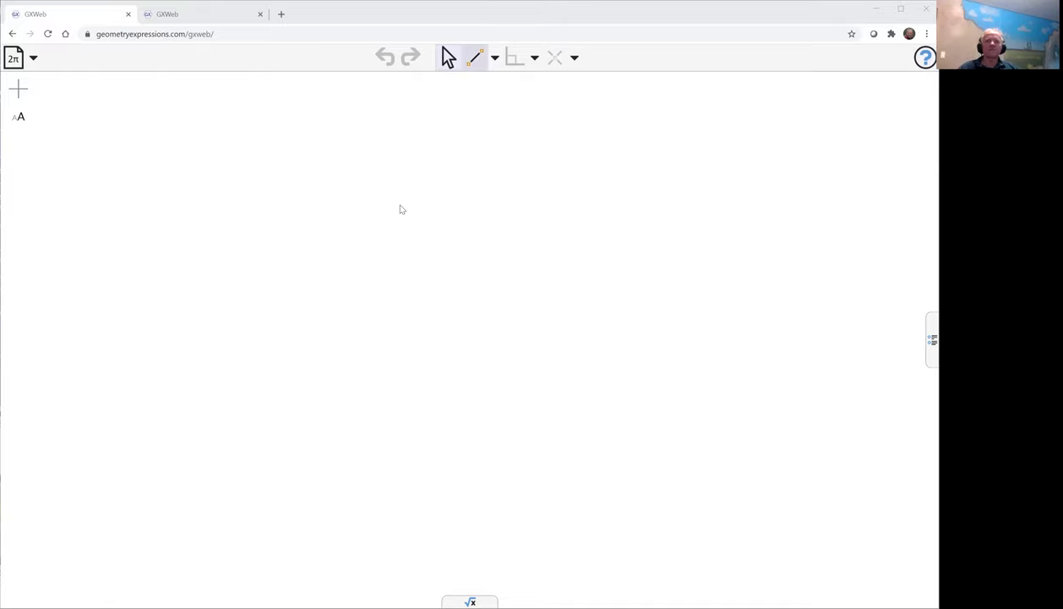
left_click_drag(397, 192, 383, 213)
left_click_drag(339, 285, 397, 194)
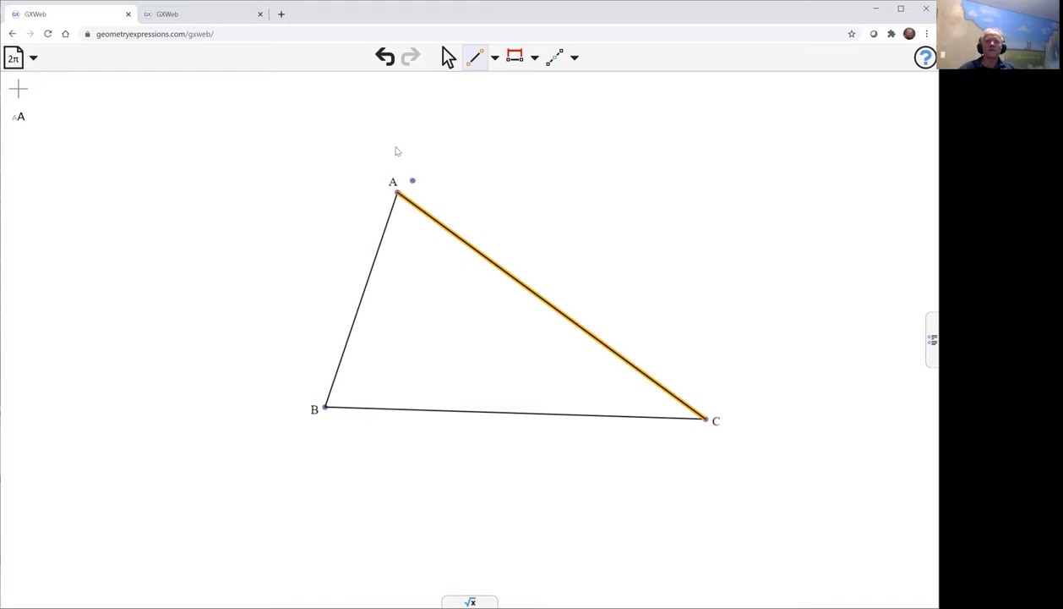
left_click(446, 56)
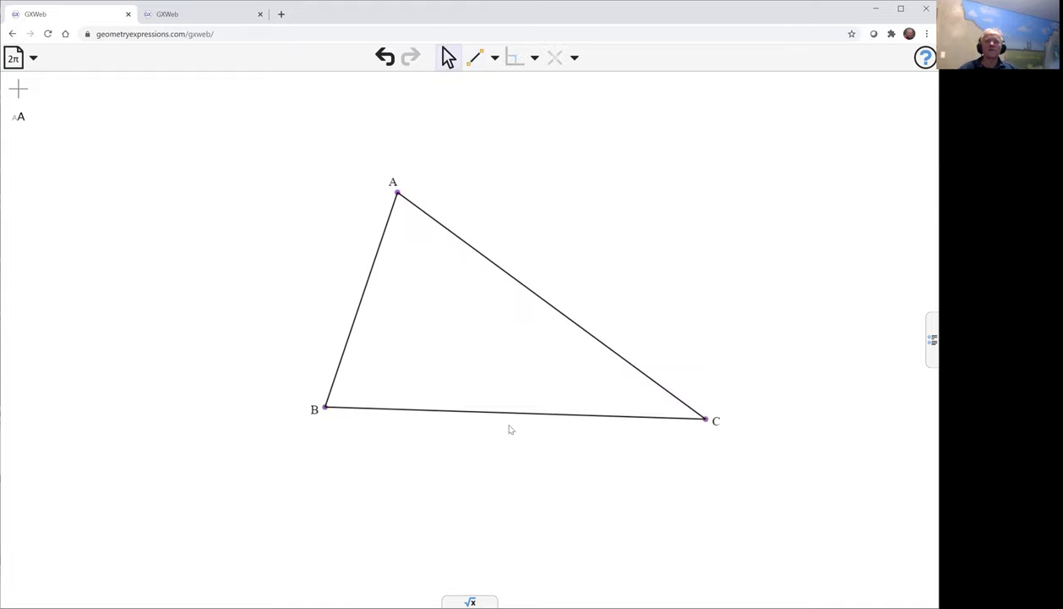
Step: Add length dimensions a, b and c to sides BC, CA and AB
left_click(577, 412)
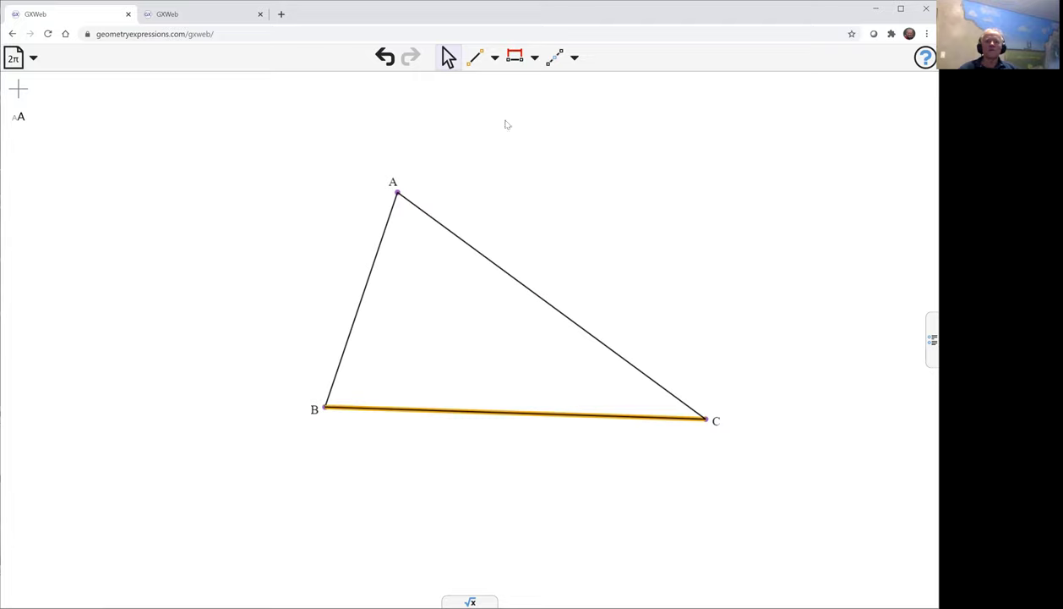
left_click(515, 56)
left_click(615, 253)
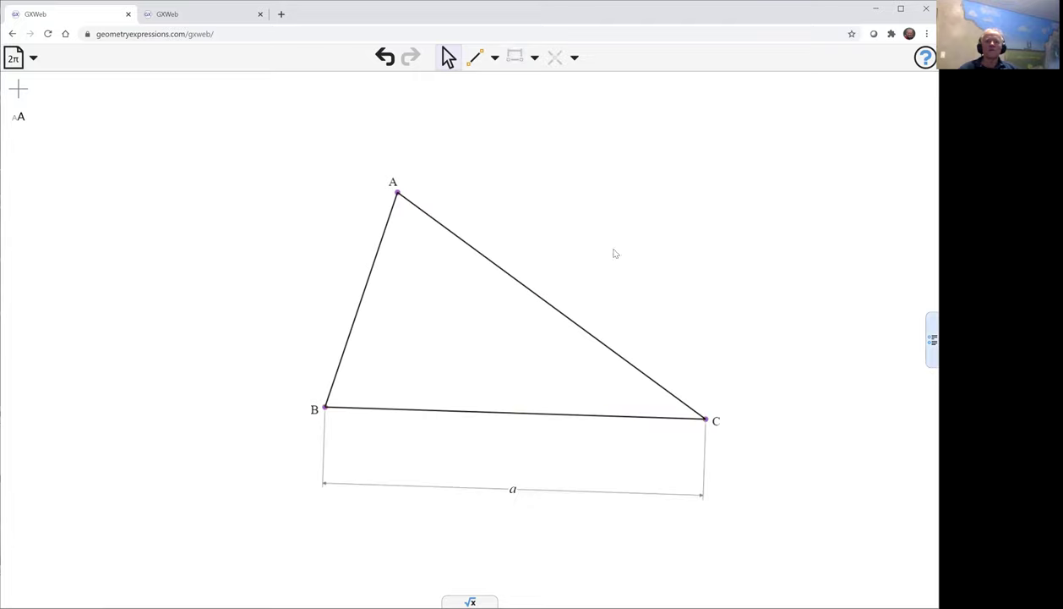
left_click(557, 311)
left_click(515, 55)
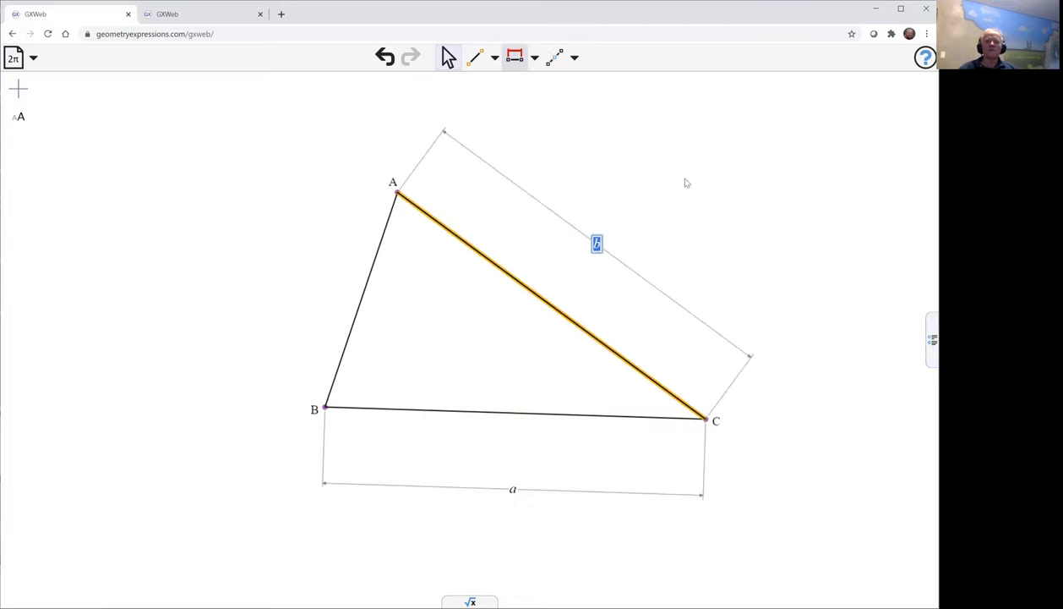
left_click(425, 261)
left_click(369, 286)
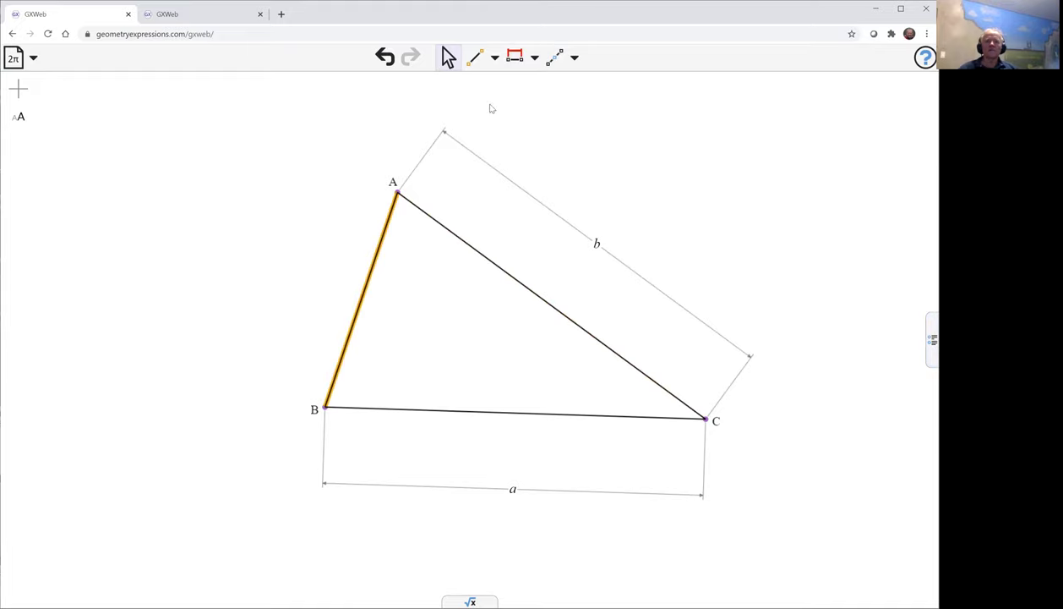
left_click(515, 56)
left_click(660, 130)
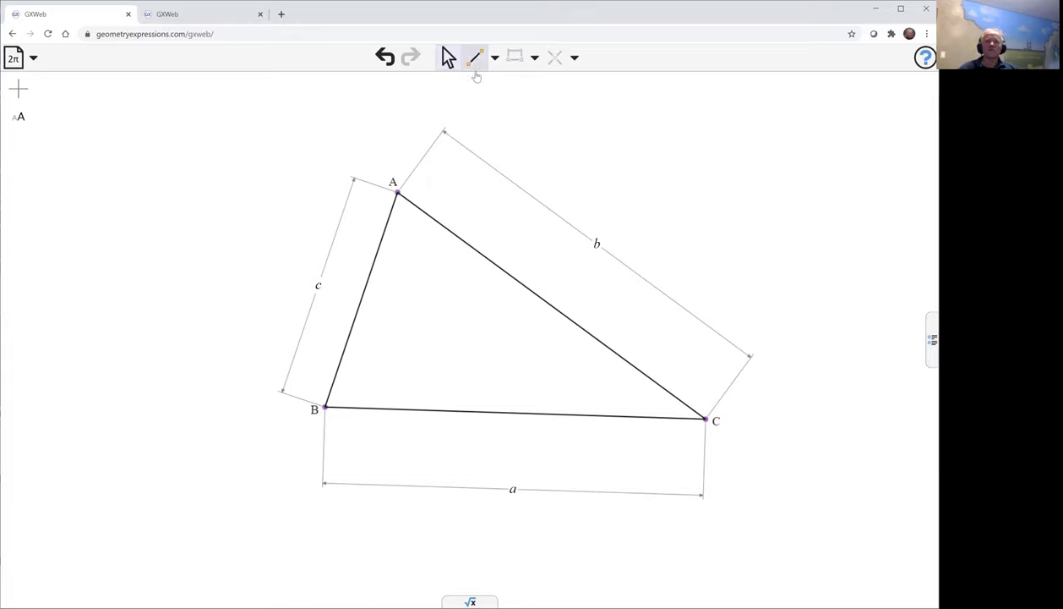
Step: Construct perpendiculars from A to BC and B to AC, intersecting at F
left_click(398, 196)
left_click(395, 411, "shift")
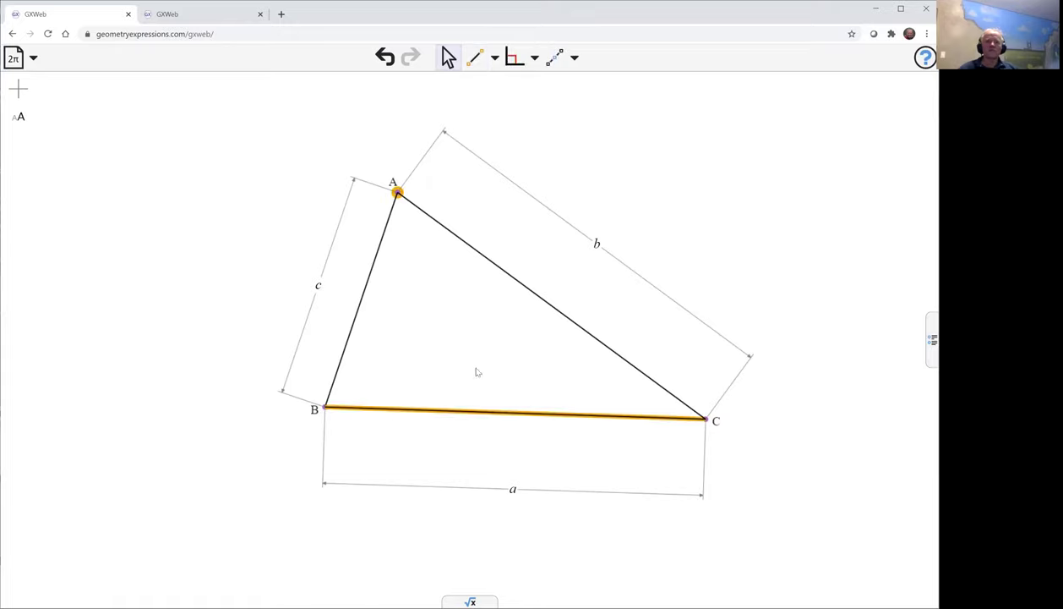
left_click(515, 57)
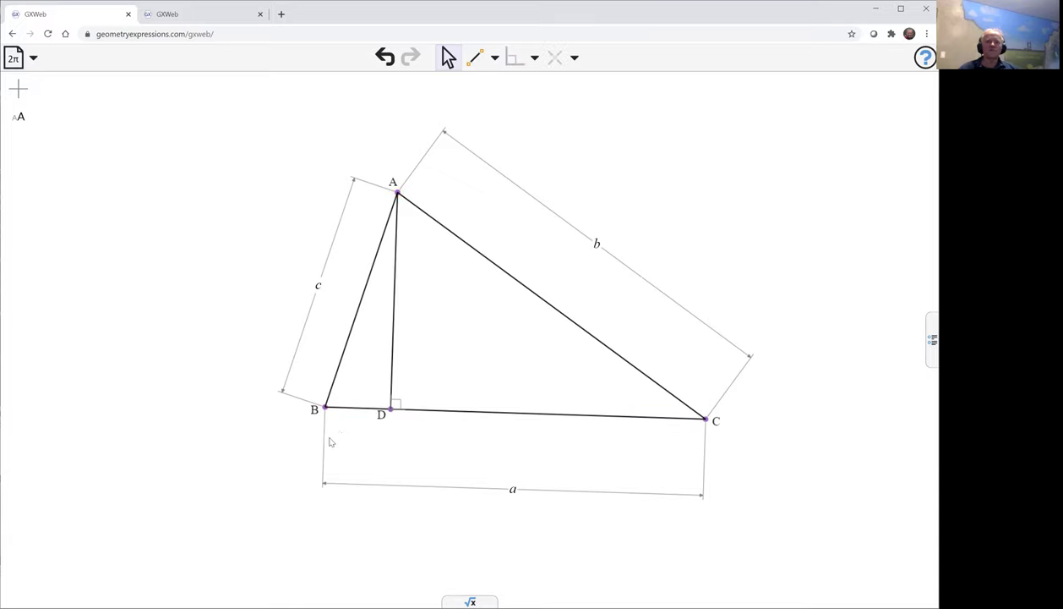
left_click(325, 409)
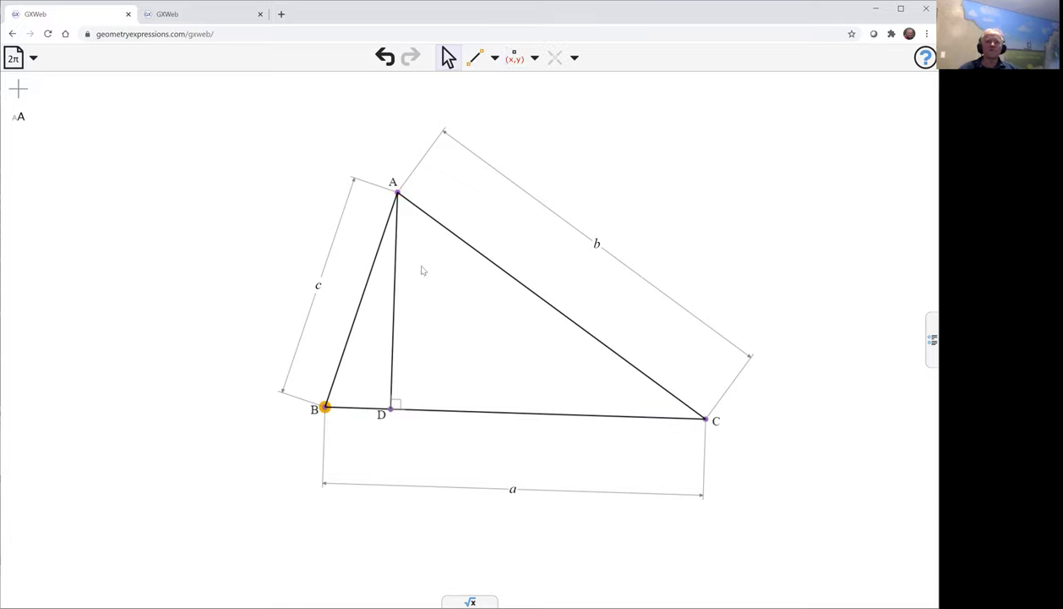
left_click(450, 234, "shift")
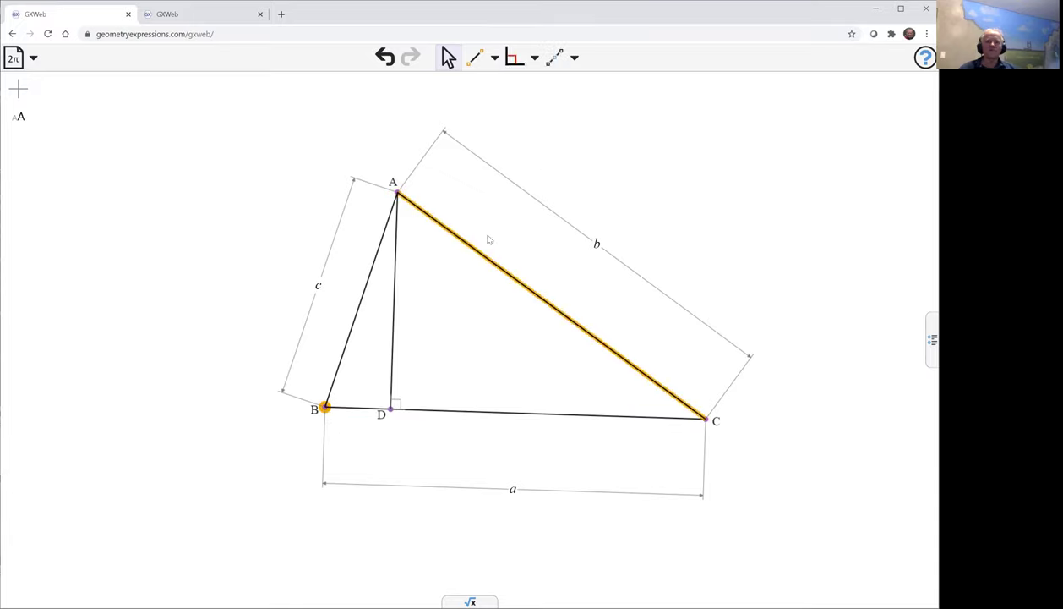
left_click(514, 57)
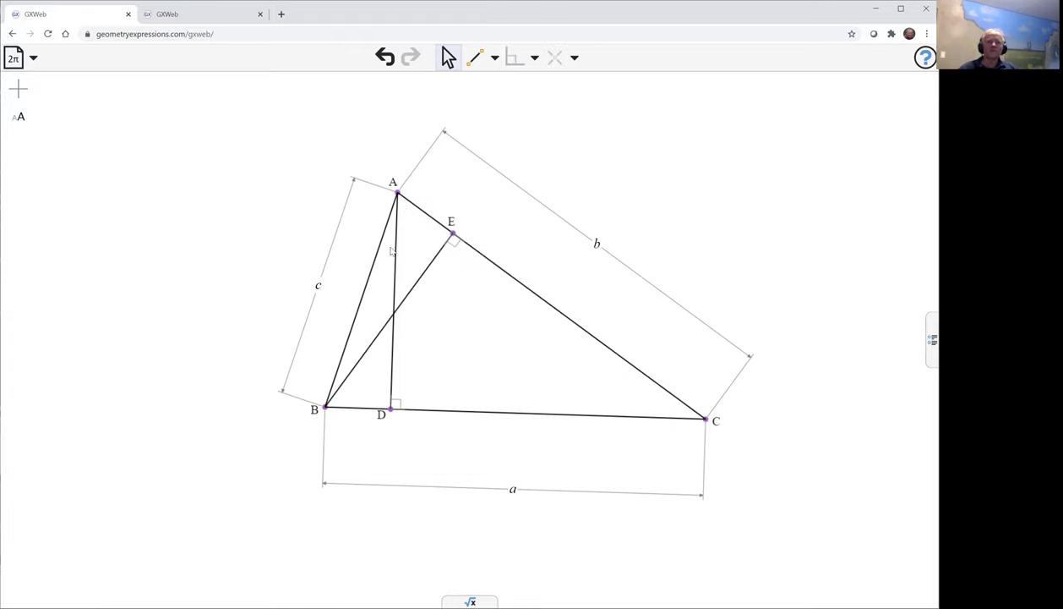
left_click(395, 252)
left_click(417, 274, "shift")
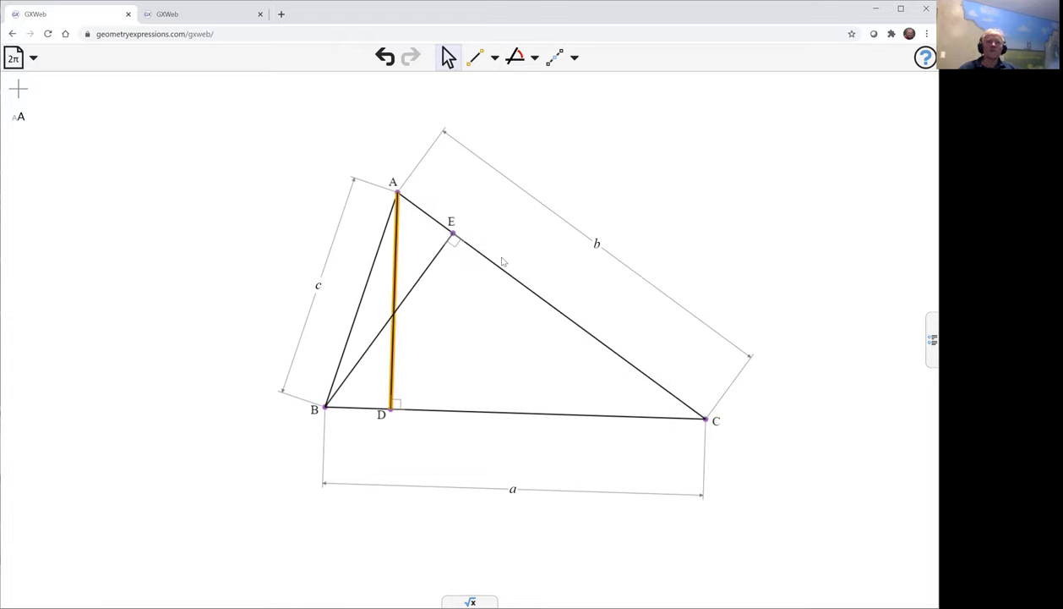
left_click(554, 56)
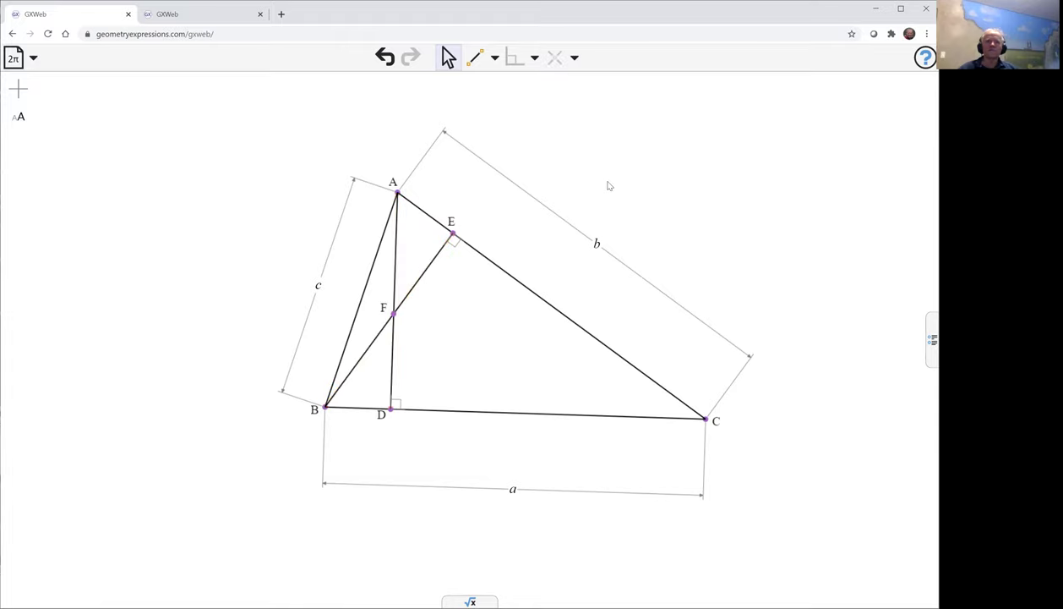
Step: Colour altitudes AD and BE light grey
left_click(394, 256)
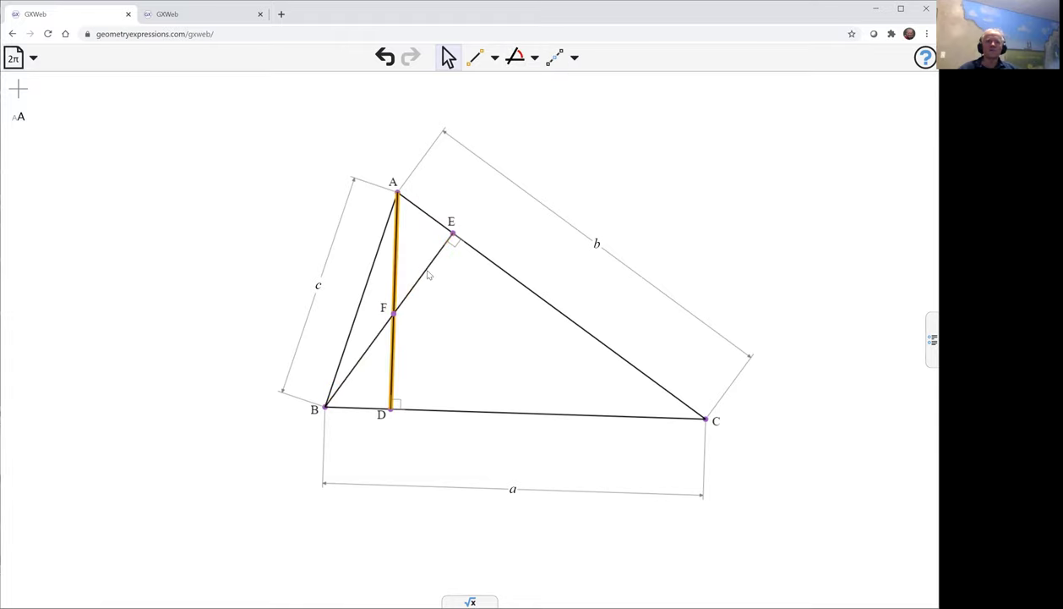
left_click(427, 274, "shift")
right_click(428, 275)
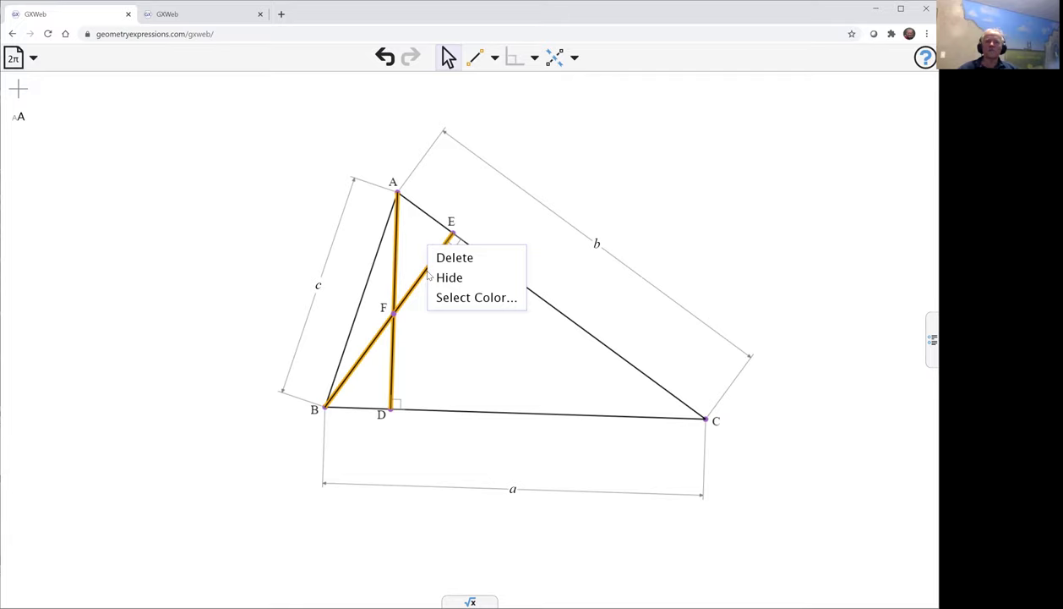
left_click(464, 300)
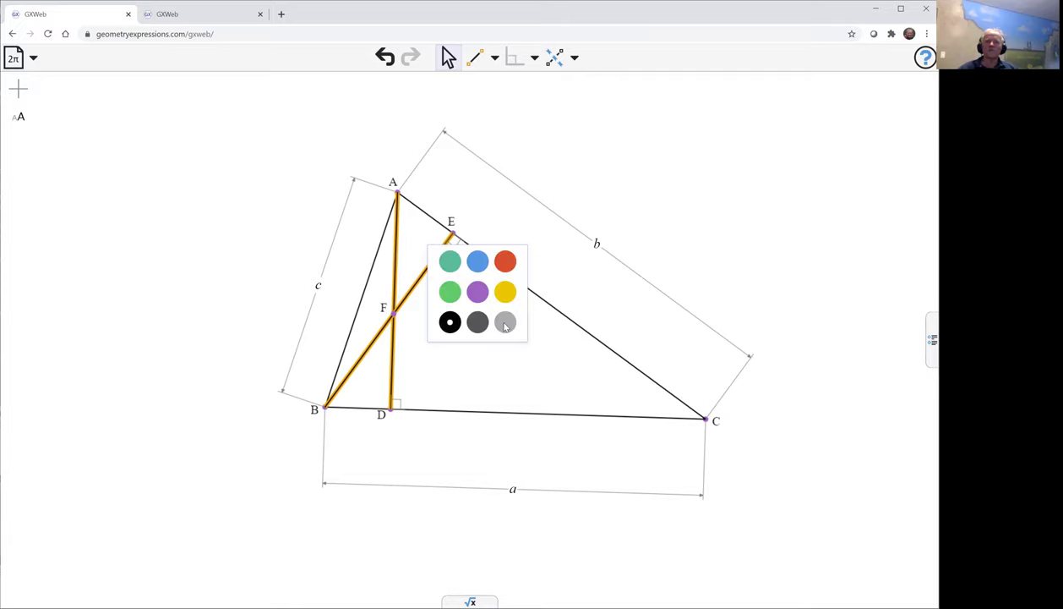
left_click(505, 326)
left_click(625, 210)
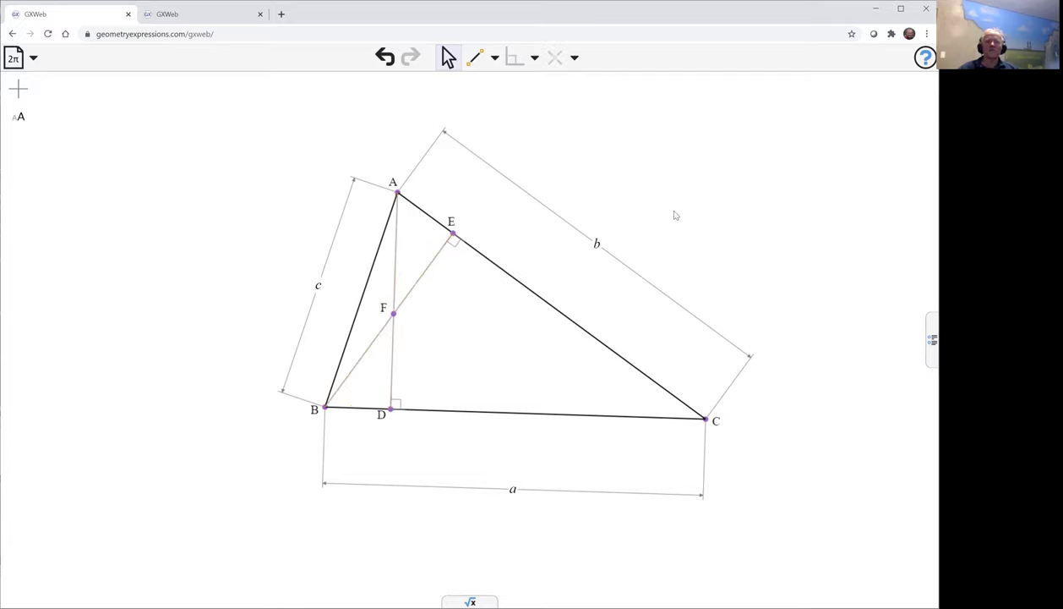
Step: Construct the median from A to midpoint G of side BC
left_click(397, 192)
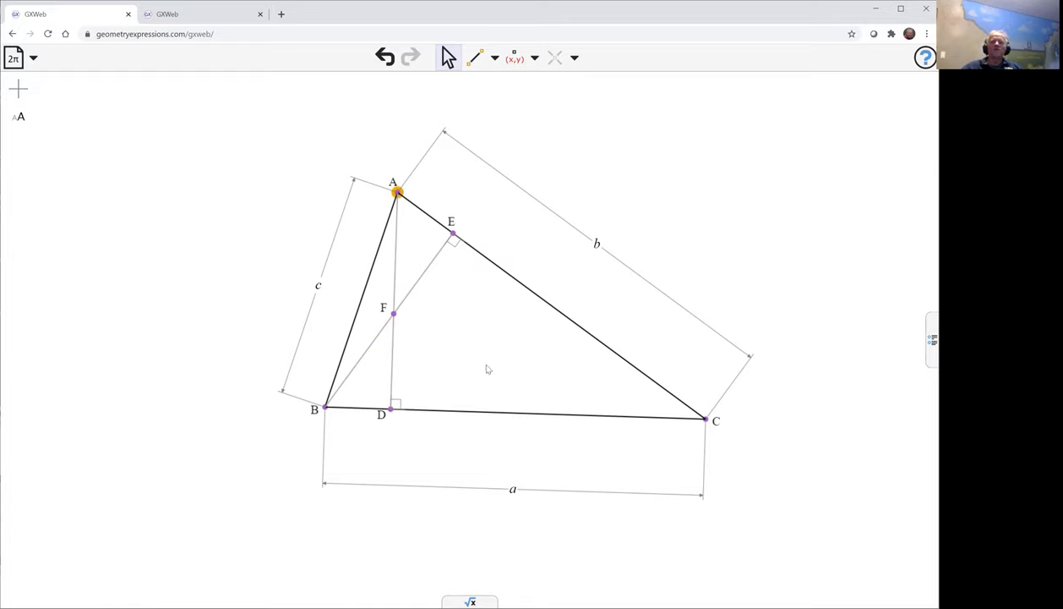
left_click(506, 416)
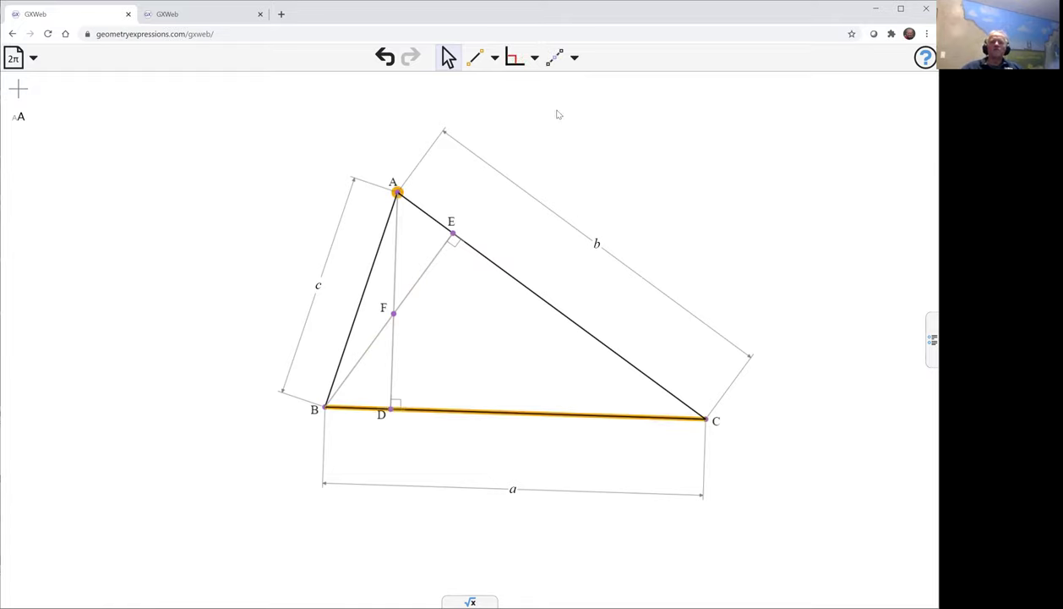
left_click(556, 59)
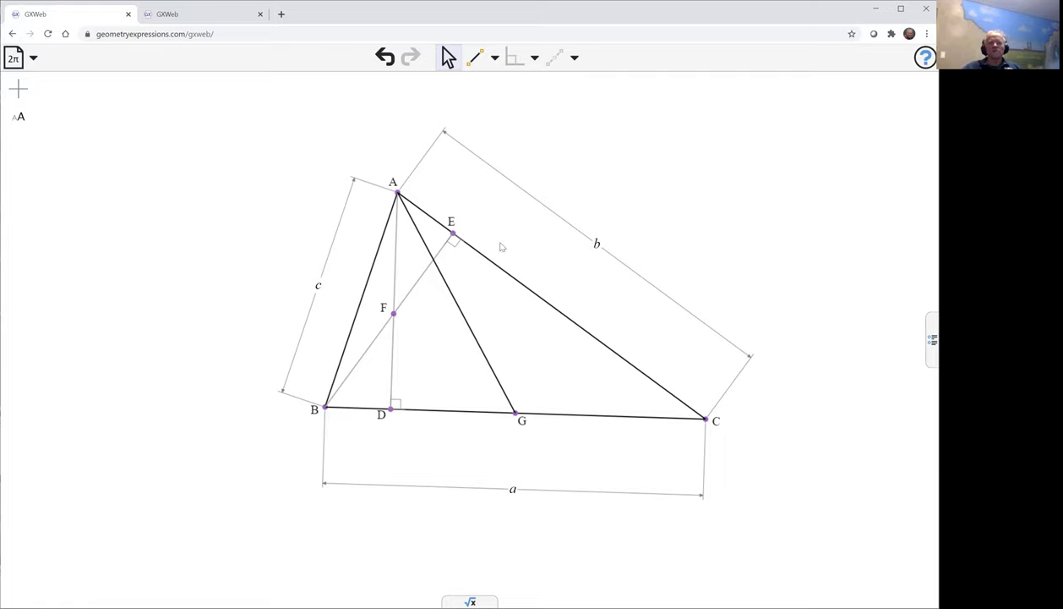
Step: Draw segment FG from the orthocenter to G and colour it purple
left_click(477, 61)
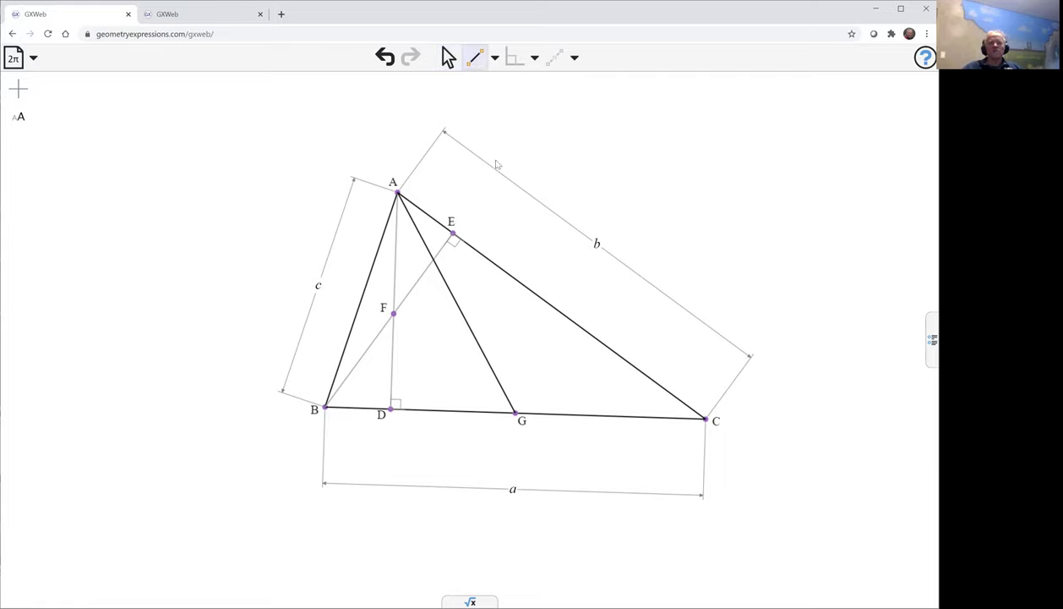
left_click_drag(394, 314, 515, 414)
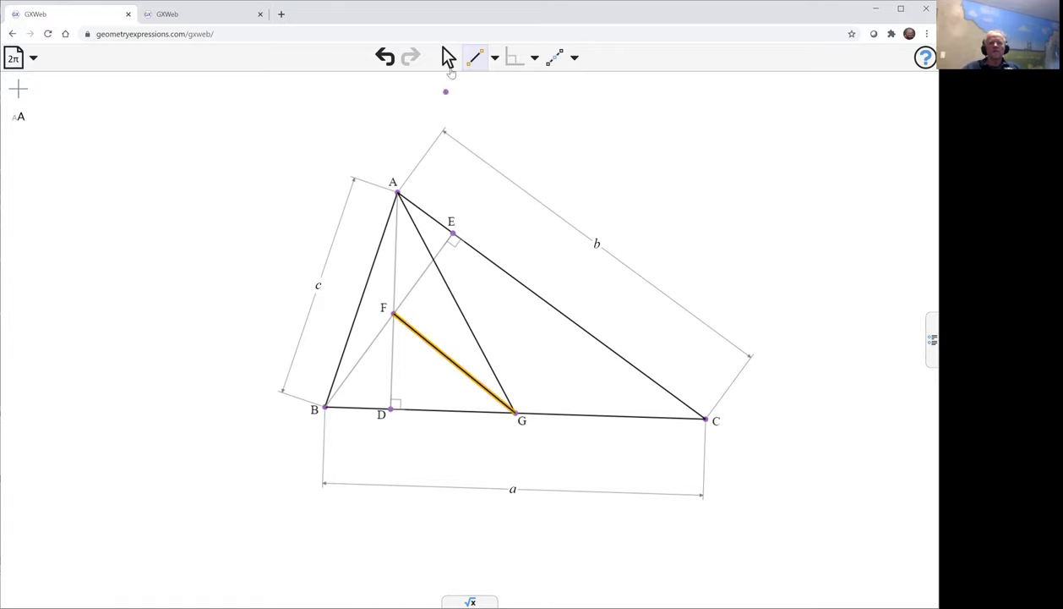
left_click(448, 66)
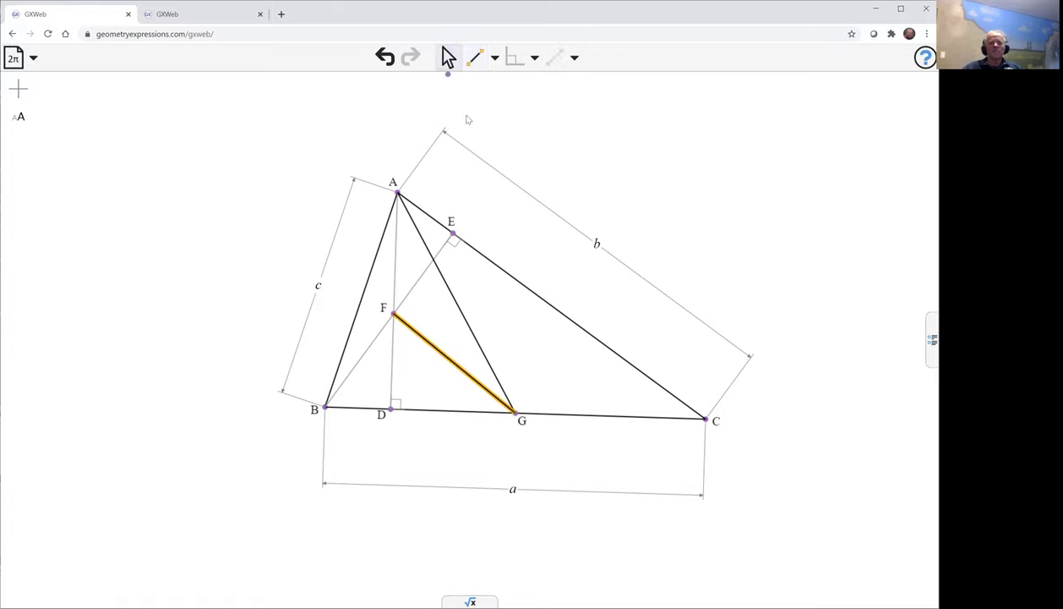
left_click(439, 352)
right_click(439, 353)
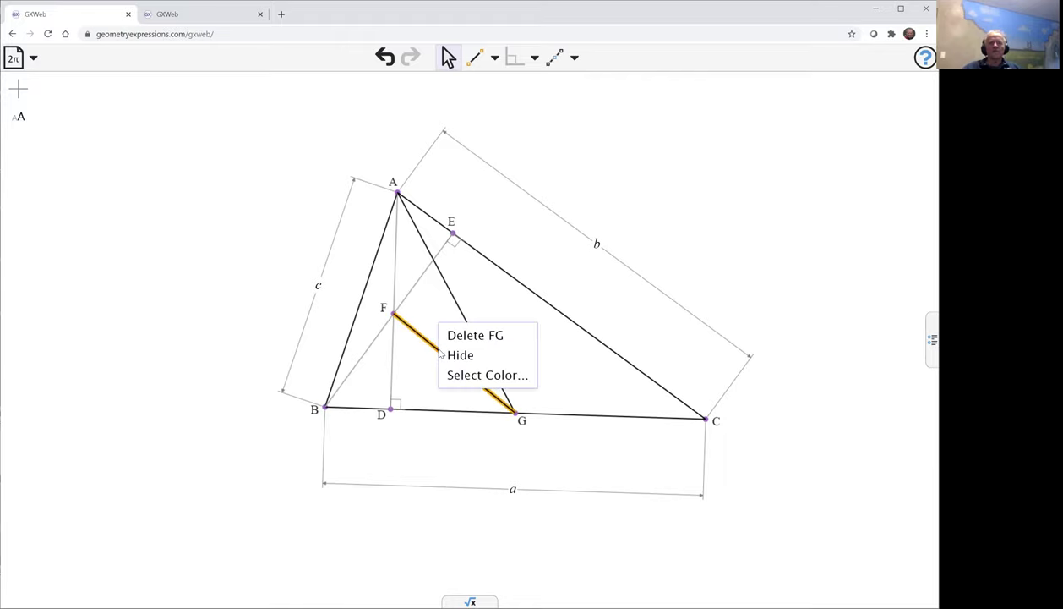
left_click(487, 373)
left_click(490, 372)
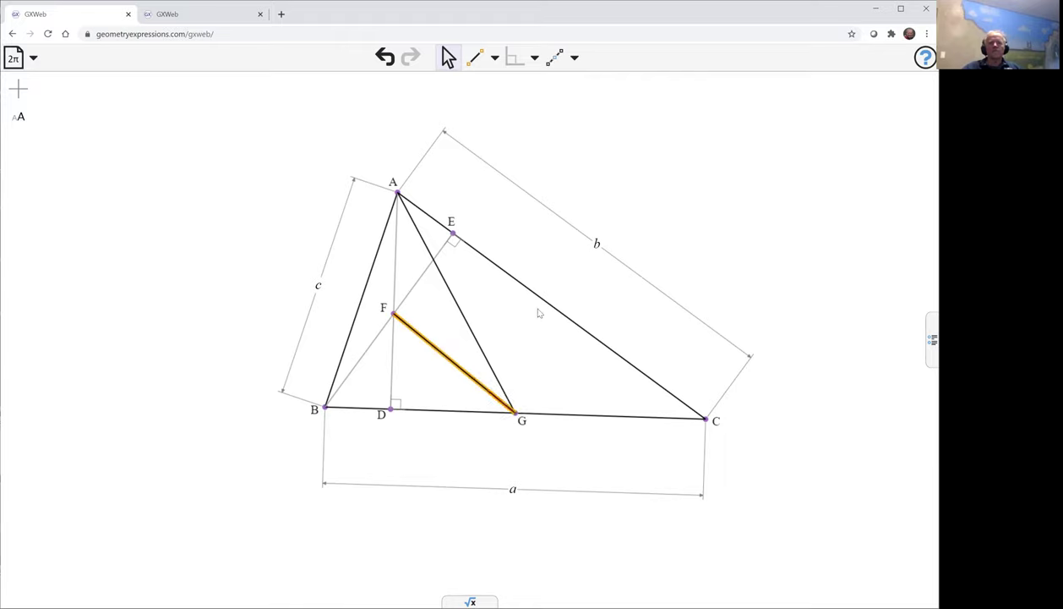
left_click(630, 190)
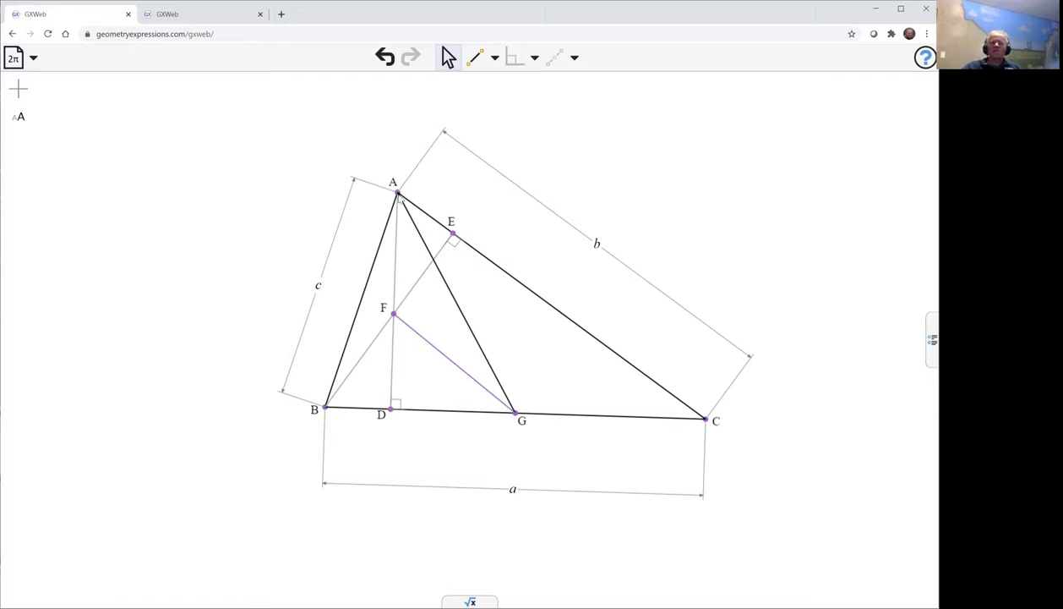
Step: Construct the circle through vertices A, B and C
left_click(398, 194)
left_click(706, 419)
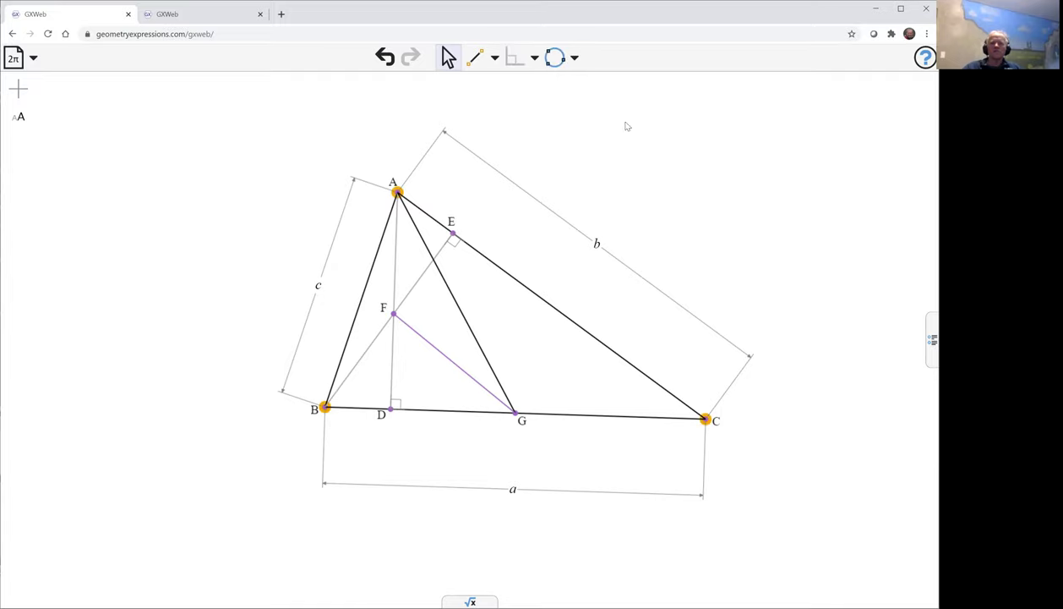
left_click(558, 65)
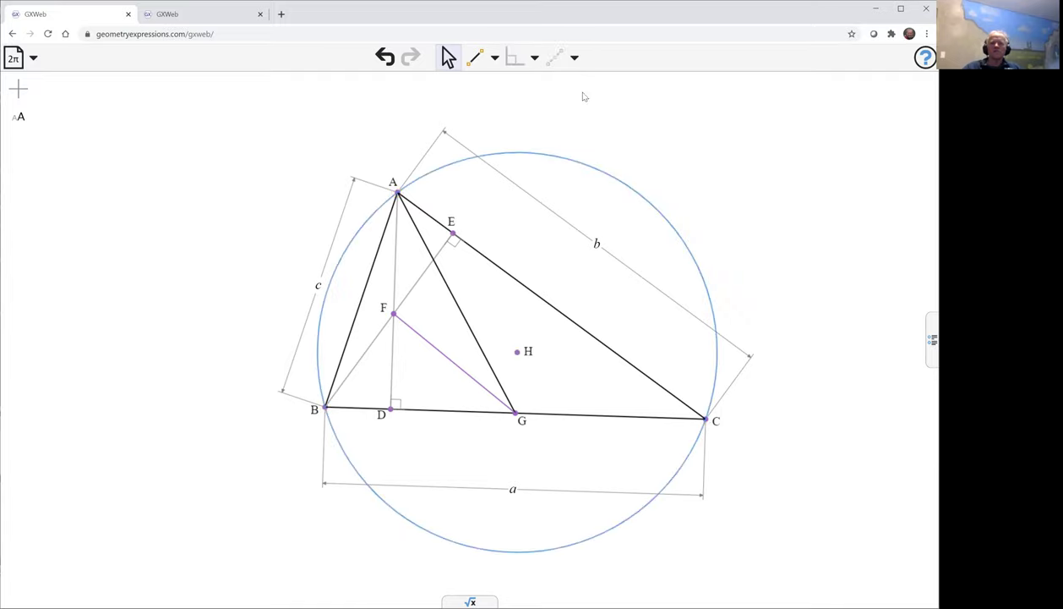
Step: Draw line AI to the circle and constrain it to pass through centre H
left_click(486, 63)
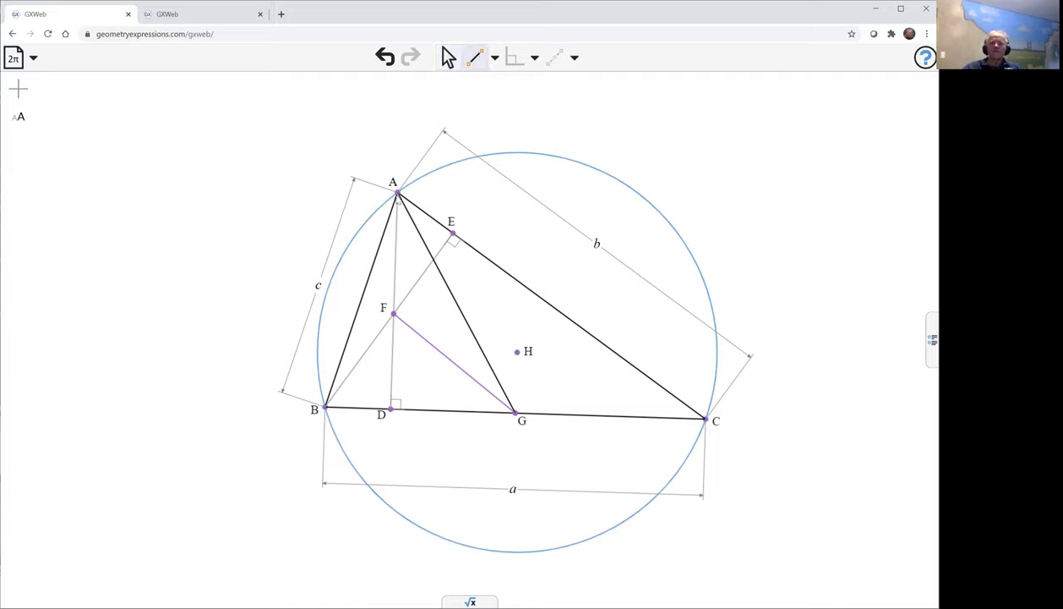
left_click_drag(398, 199, 624, 521)
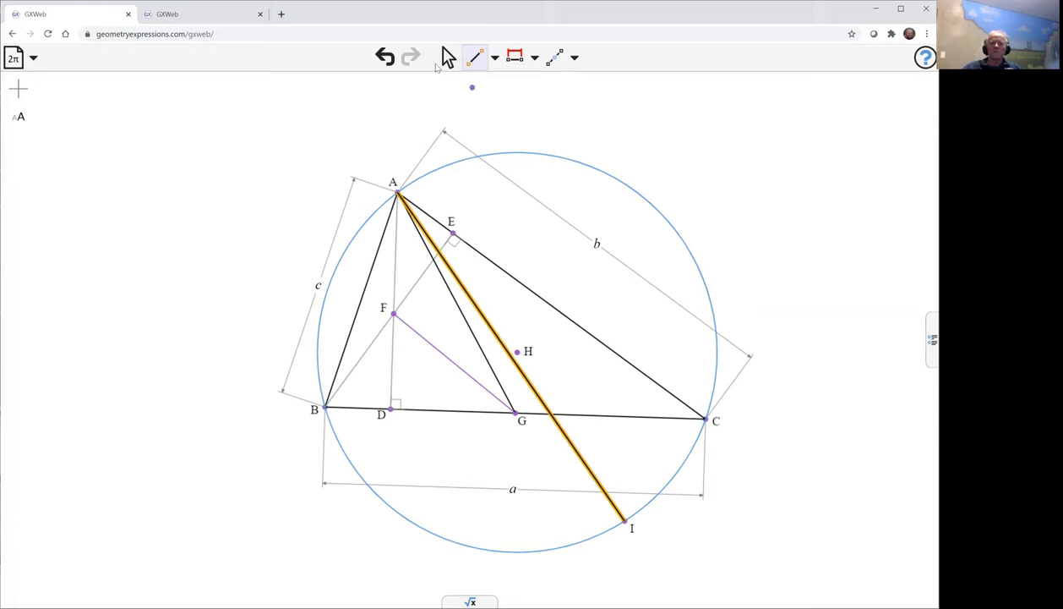
left_click(448, 57)
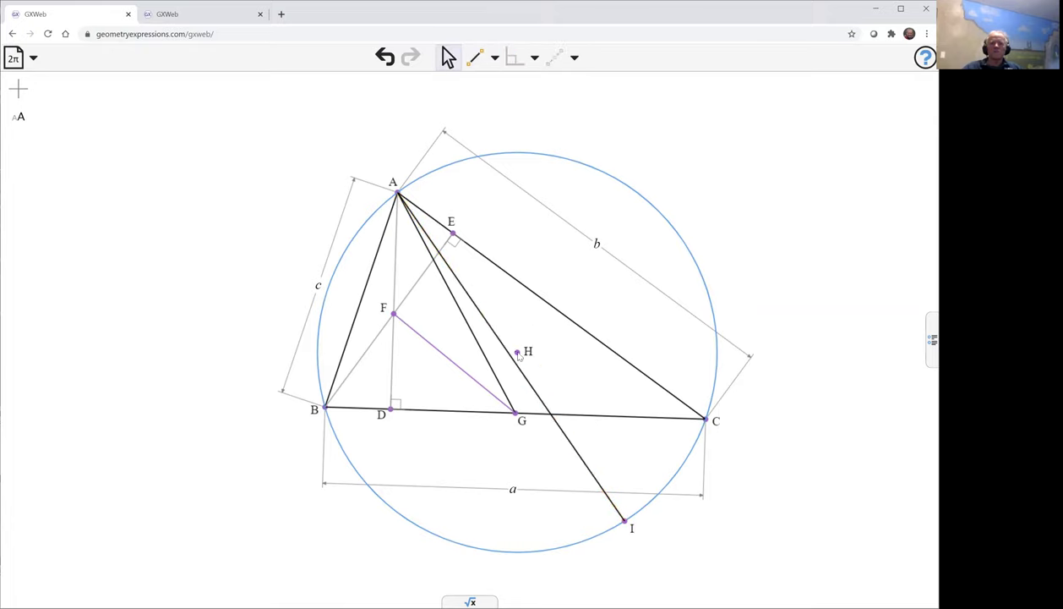
left_click(518, 353)
left_click(550, 412, "shift")
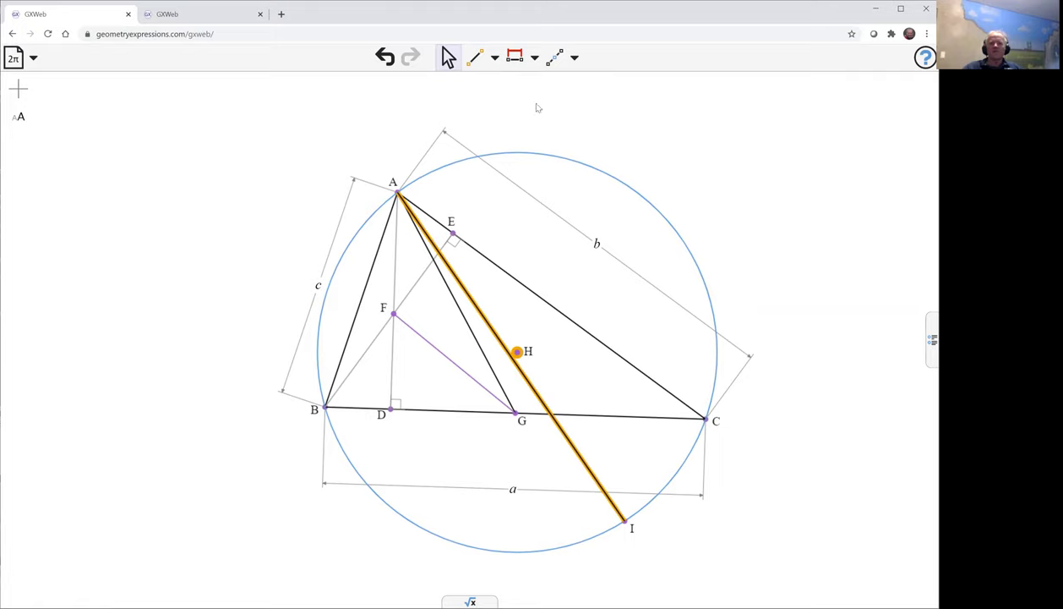
left_click(535, 58)
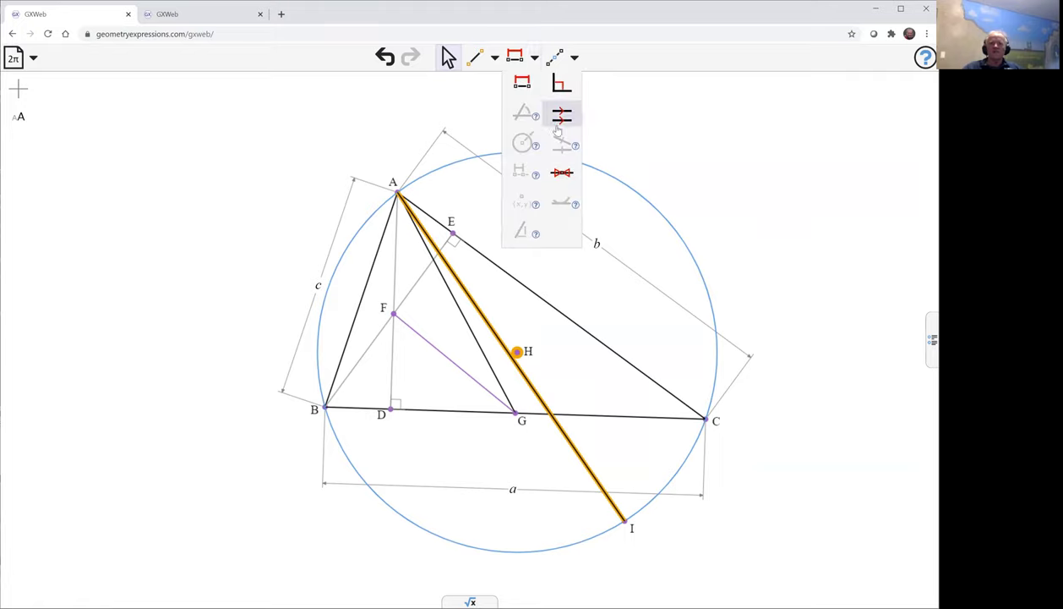
left_click(563, 174)
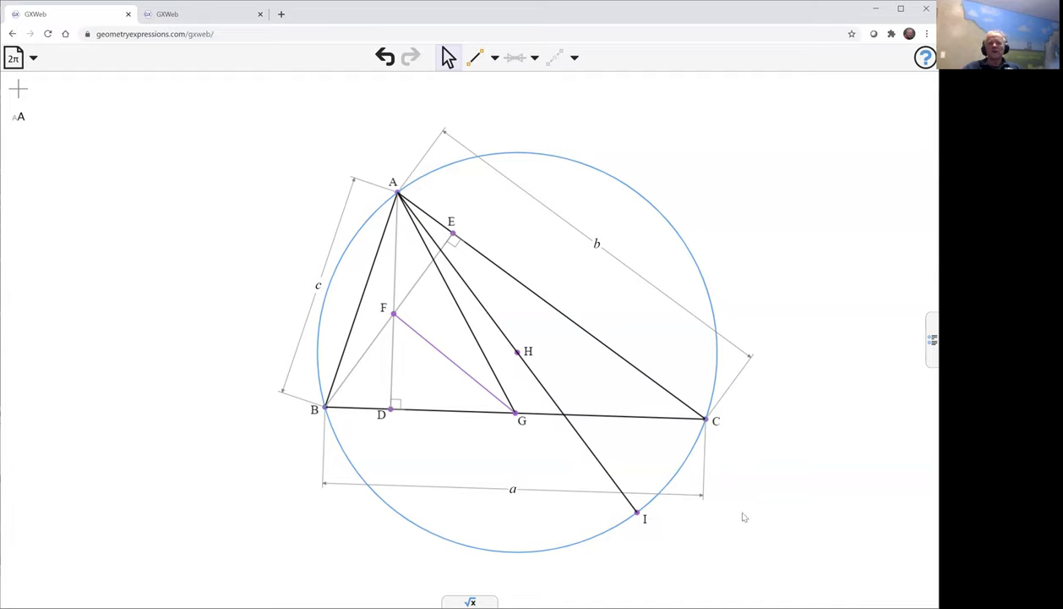
left_click(455, 367)
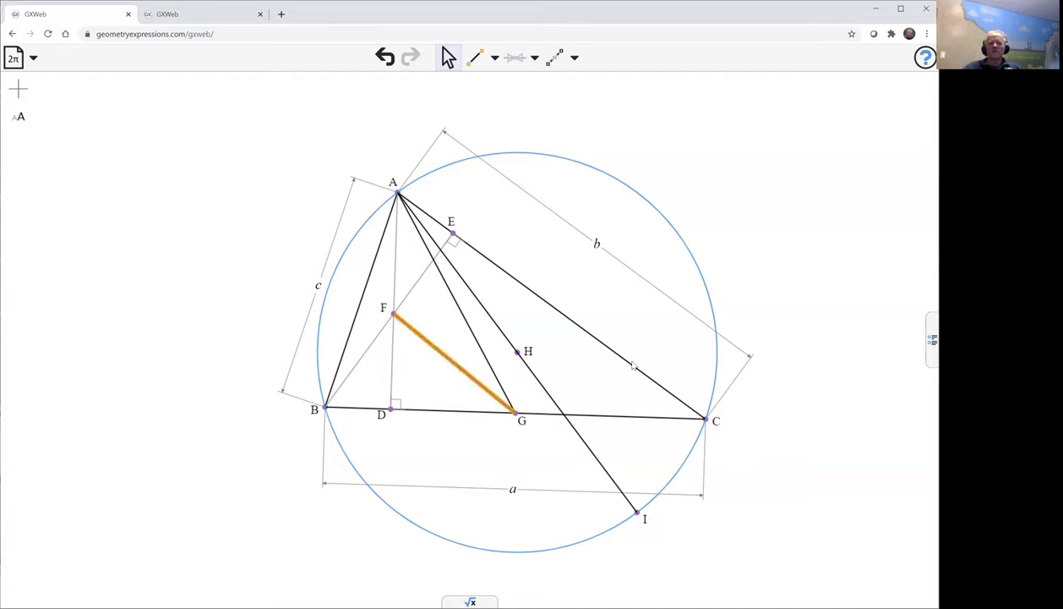
left_click(782, 221)
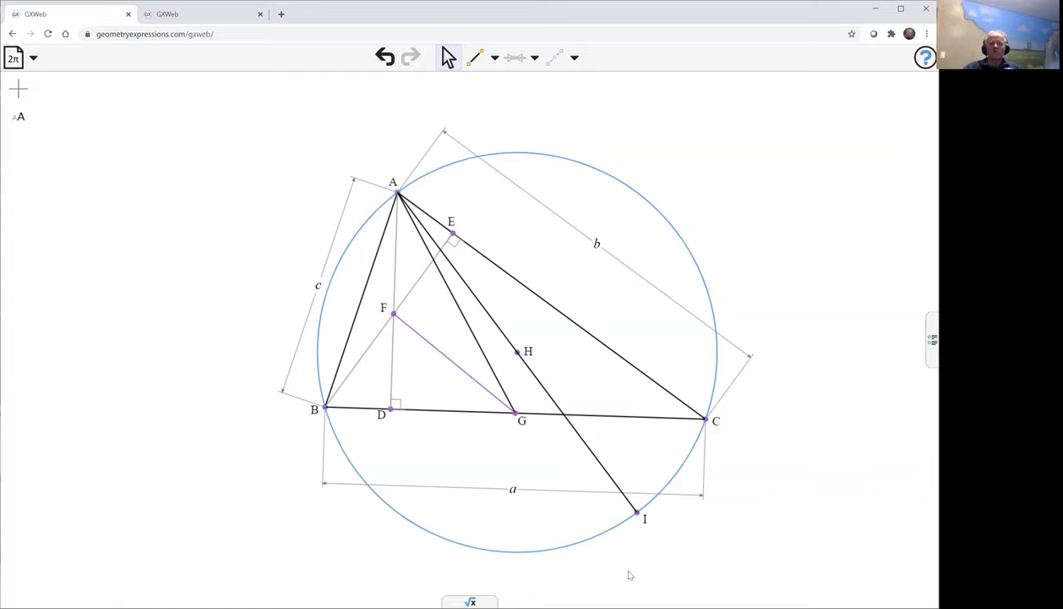
Step: Enter and evaluate distance(I,FG) in the calculation panel
left_click_drag(620, 566, 532, 484)
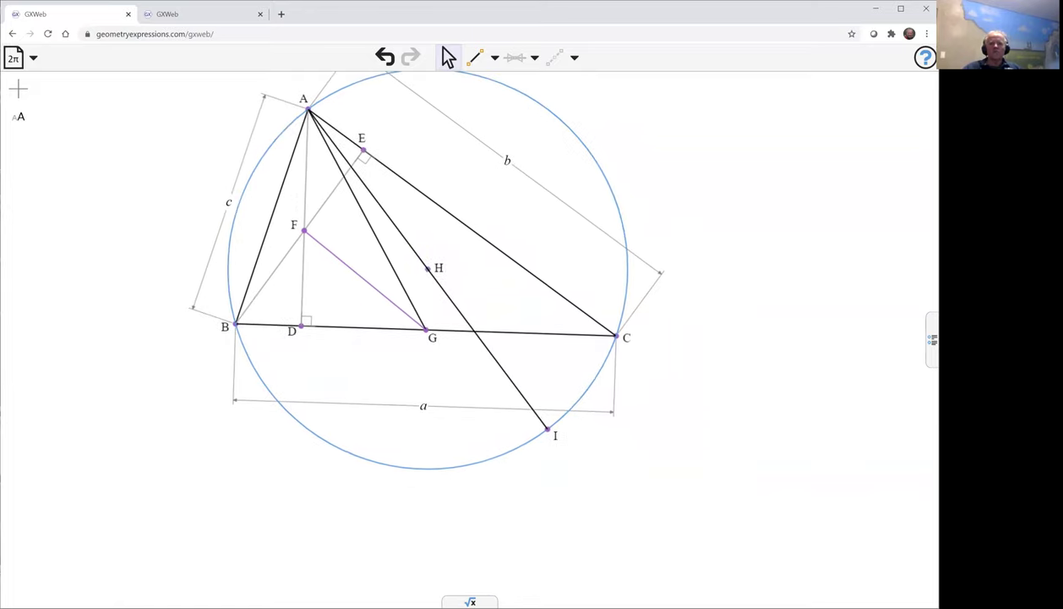
left_click(470, 601)
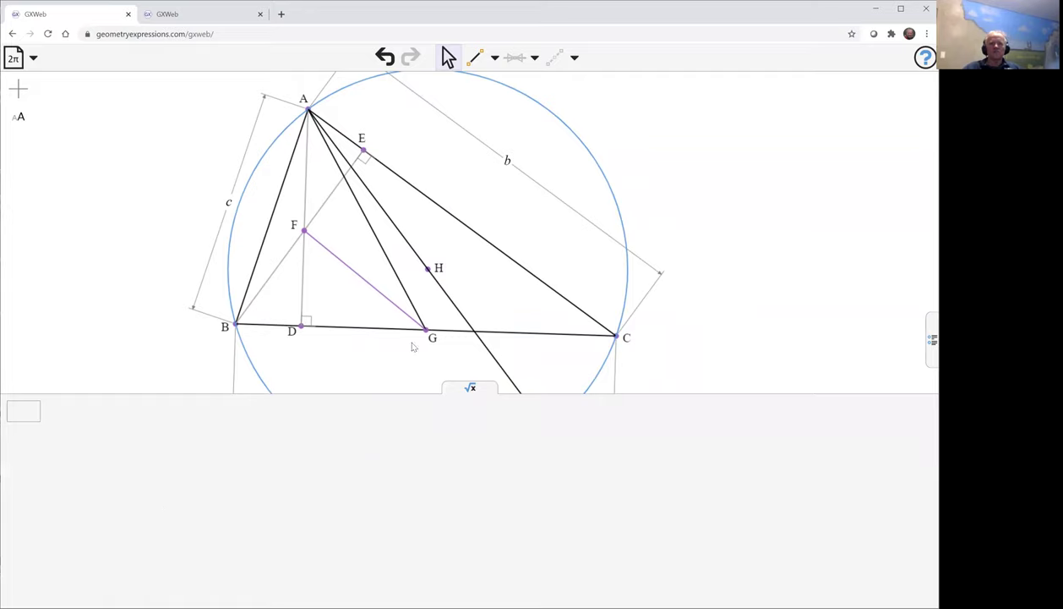
scroll(685, 266, "down", 2)
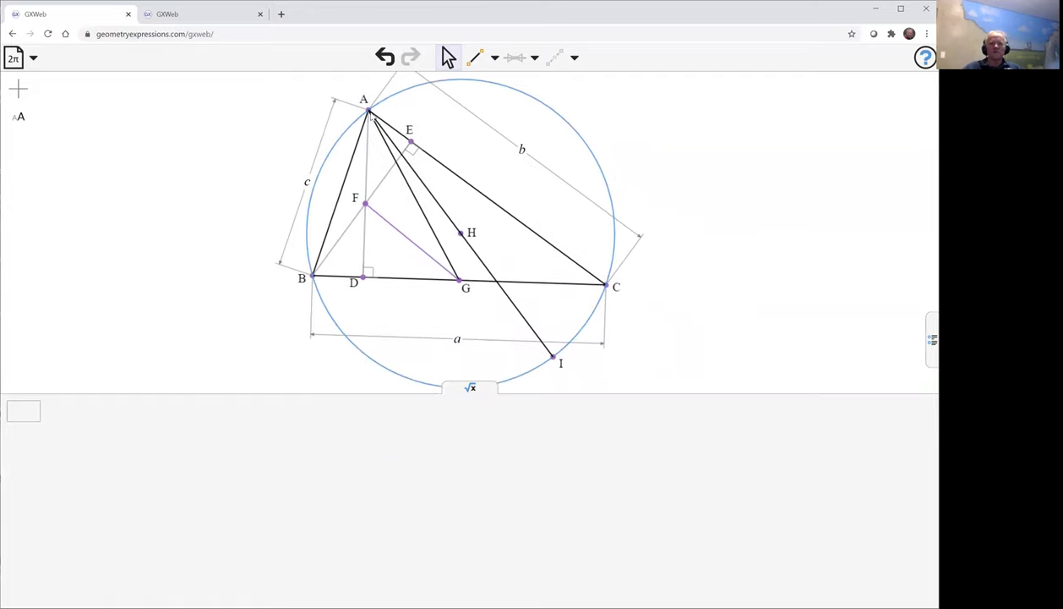
left_click(24, 410)
type("d")
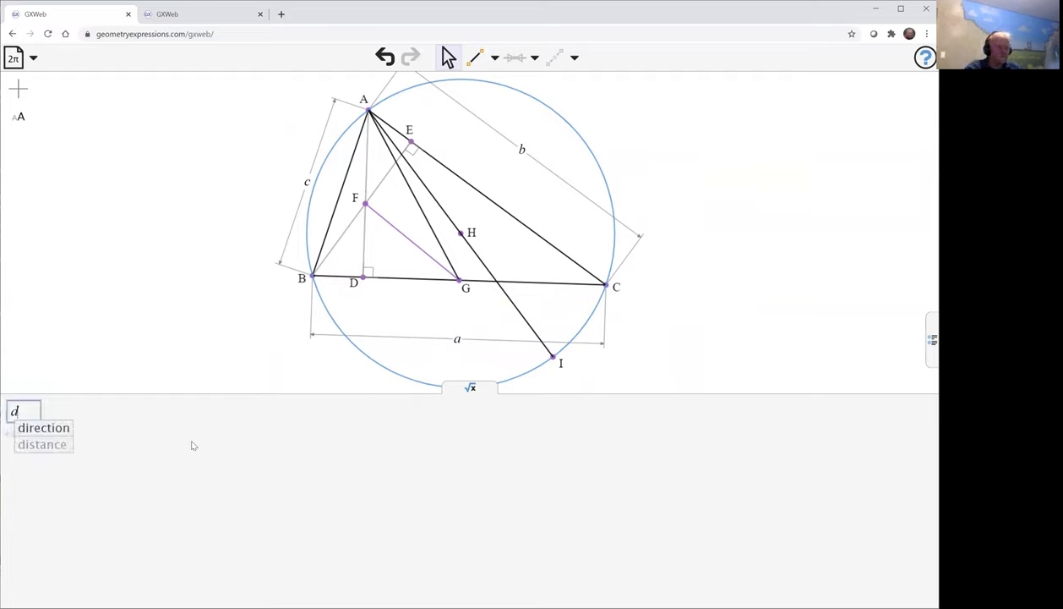
type("istance")
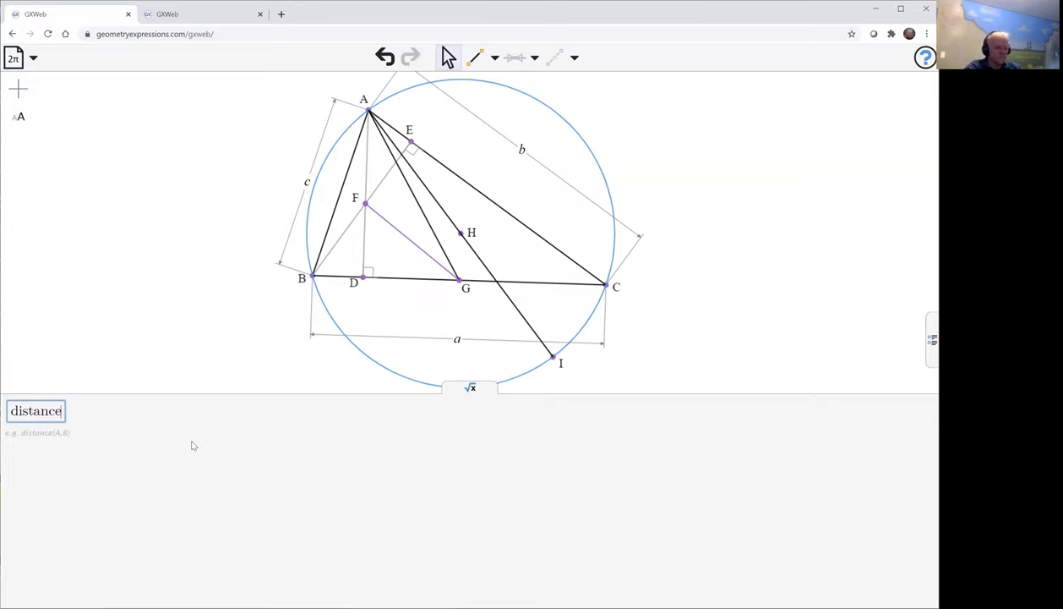
type("(I,")
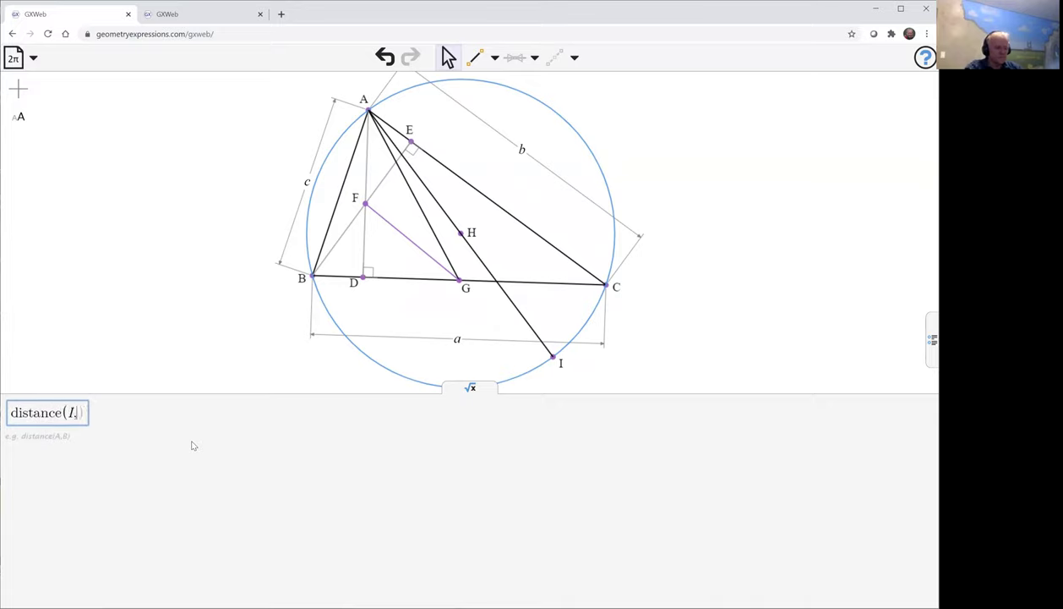
type("FG")
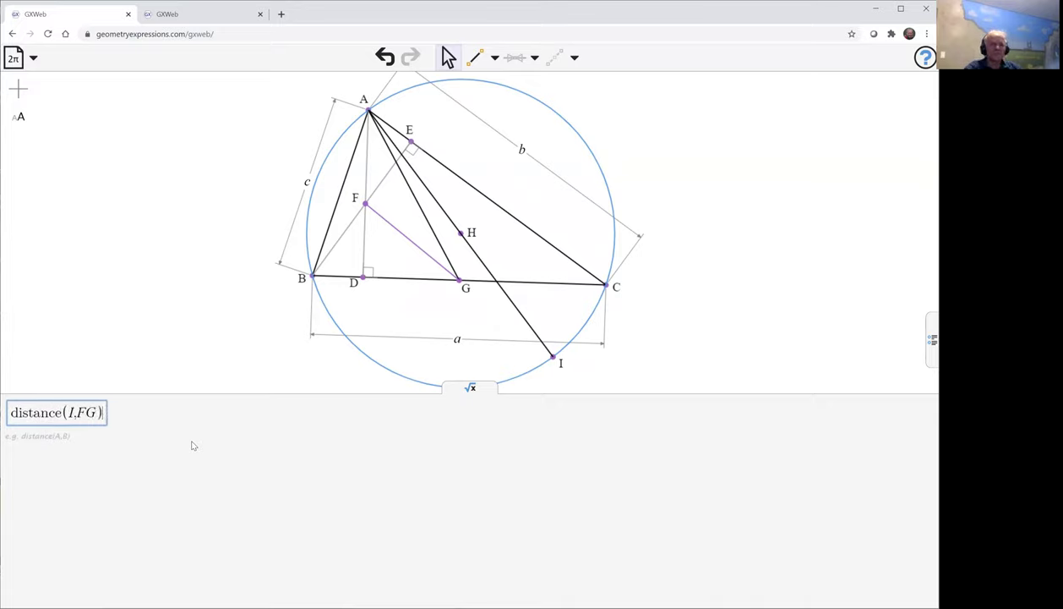
key("Return")
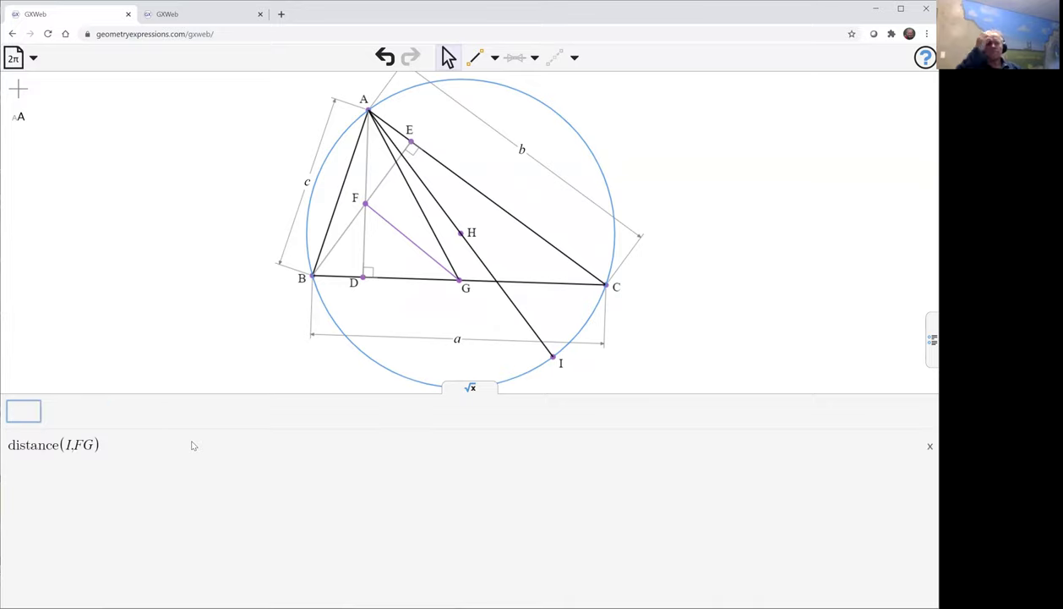